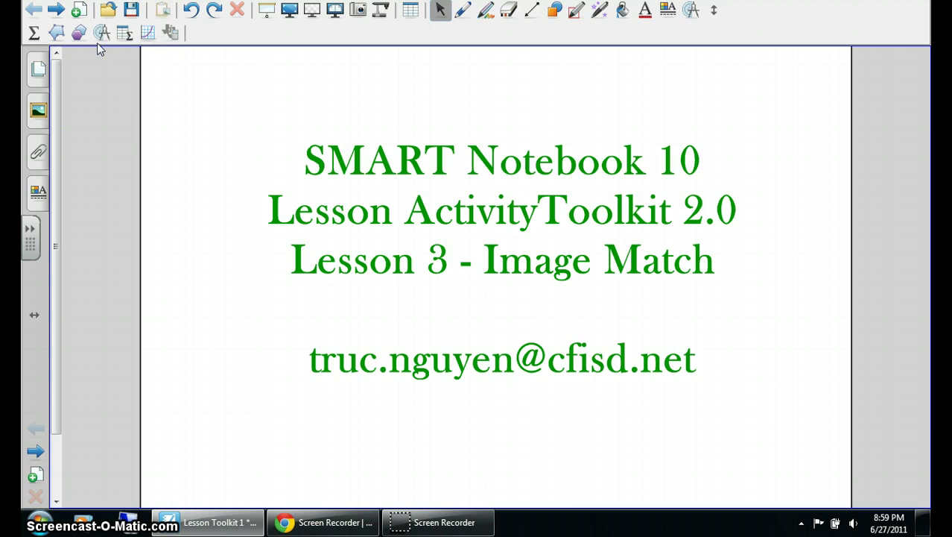
Search the Gallery for 'image match' and expand Interactive and Multimedia to list the colour Image match activities.
left_click(39, 113)
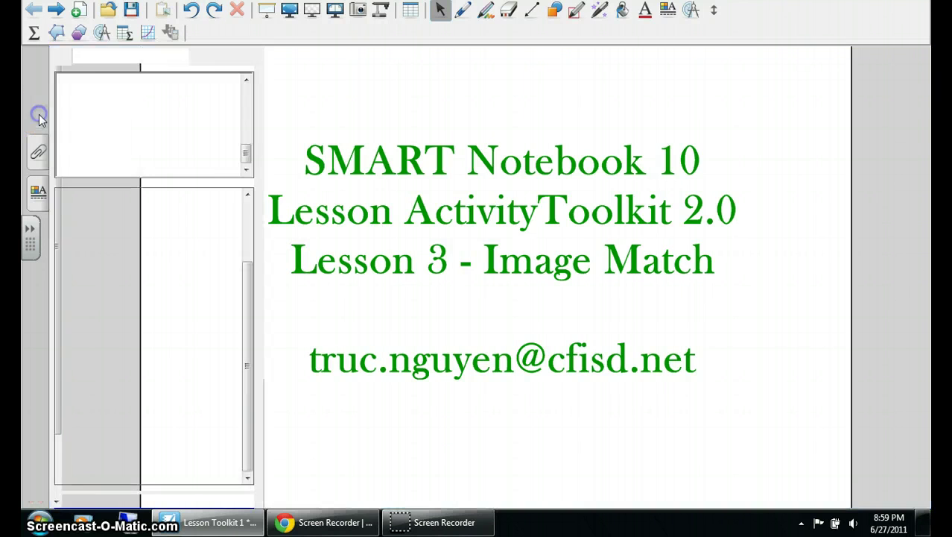
left_click(123, 60)
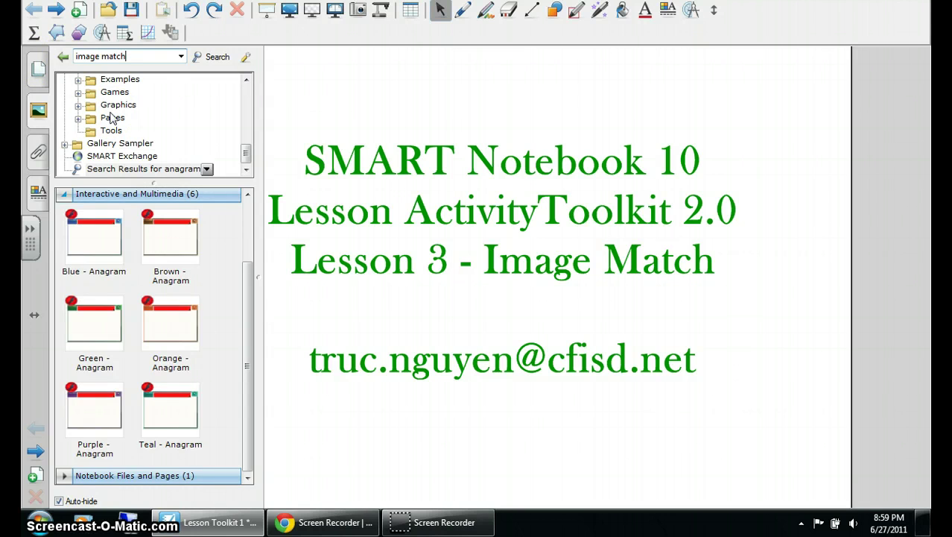
left_click(213, 58)
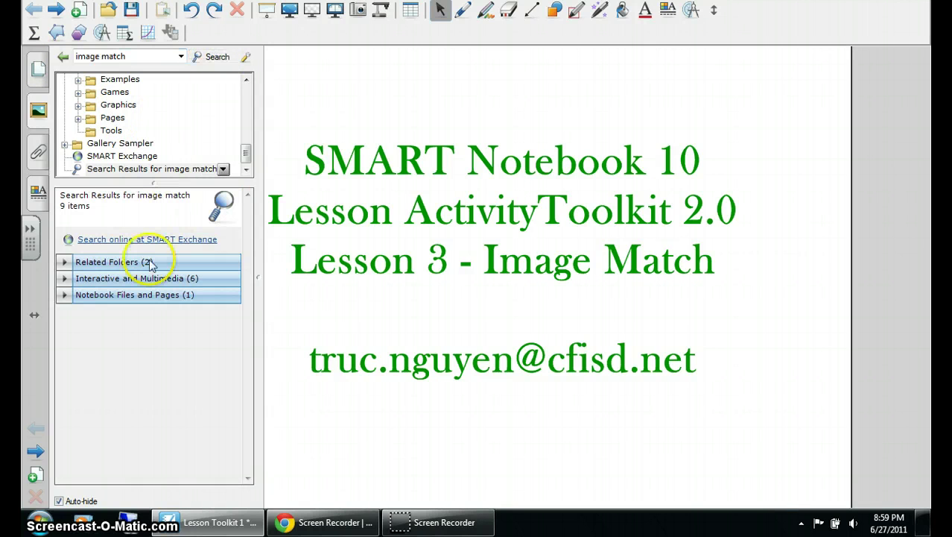
left_click(61, 279)
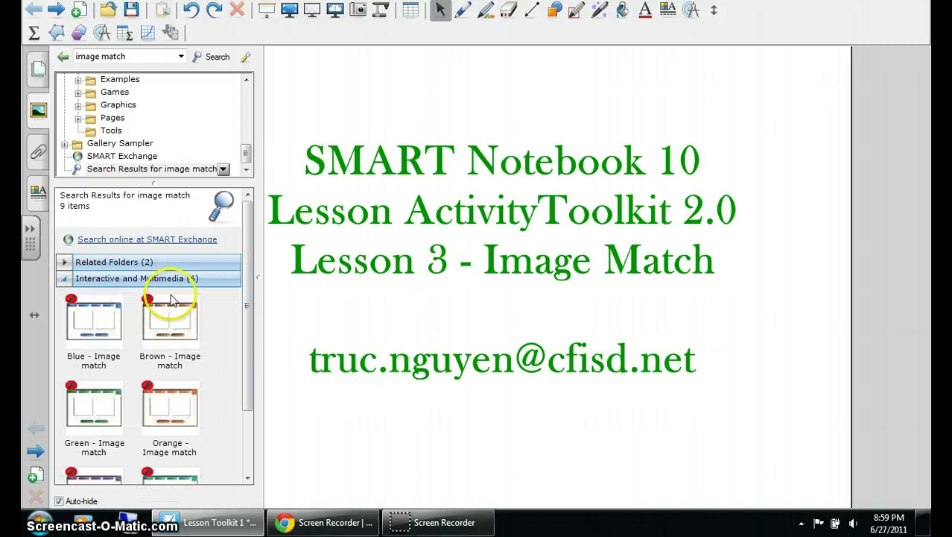
left_click_drag(246, 230, 245, 302)
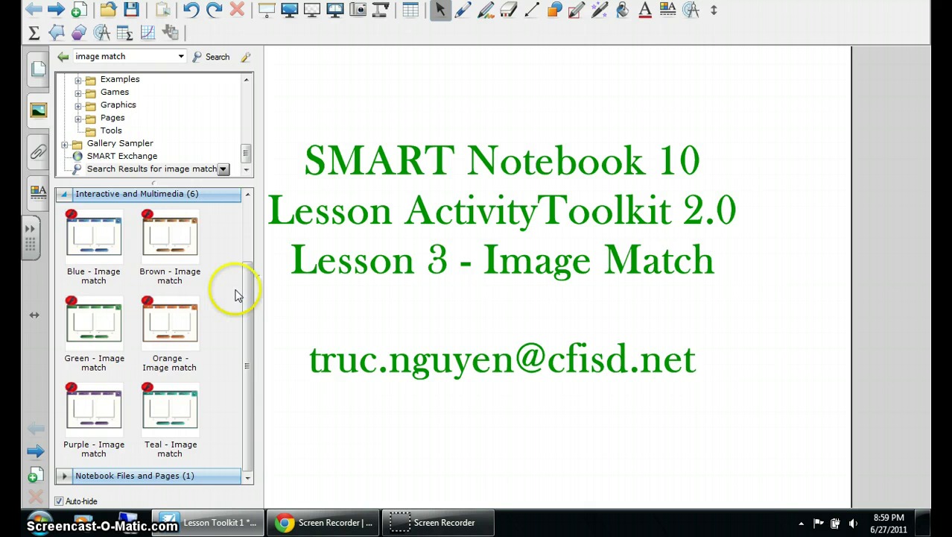
left_click_drag(248, 296, 252, 215)
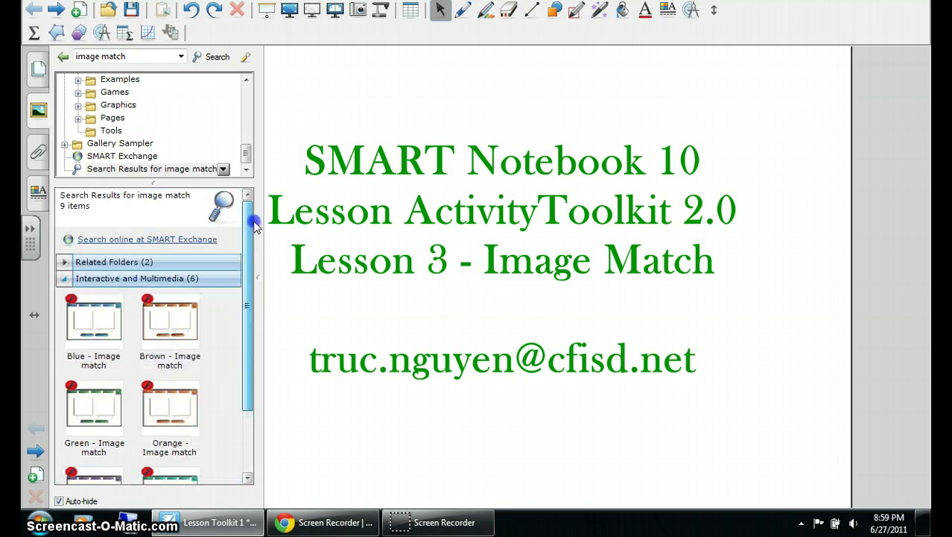
Open page 7, Image Match Example, from the Page Sorter and collapse the side panel.
left_click(38, 69)
scroll(151, 190, "down", 5)
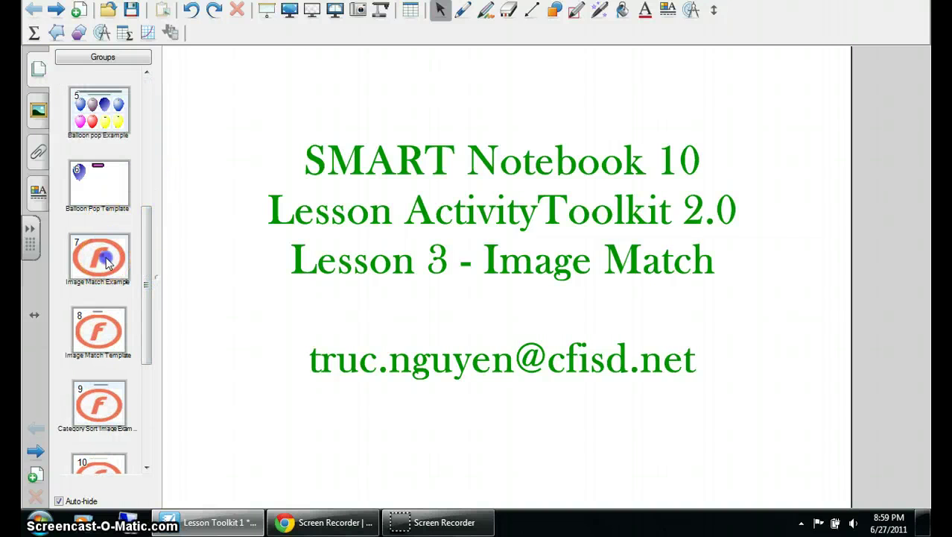
left_click(107, 262)
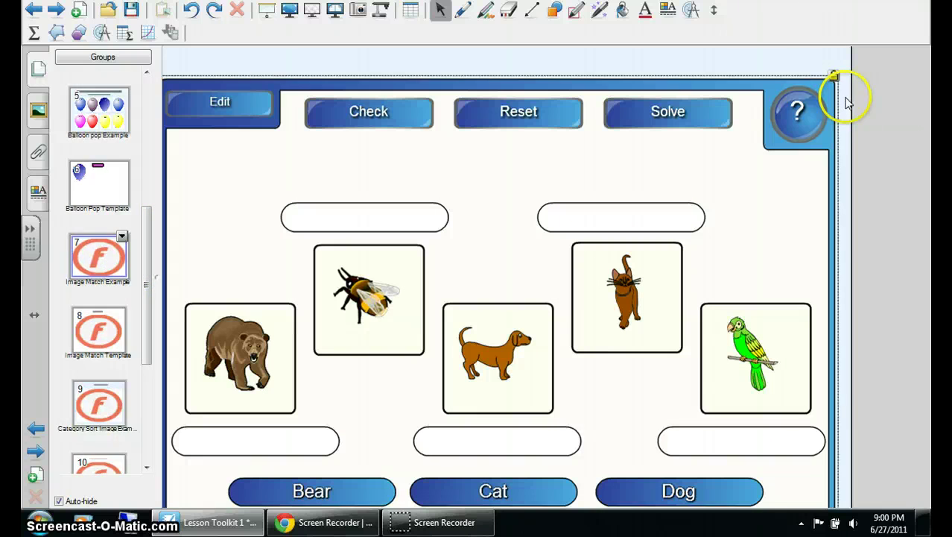
left_click(846, 96)
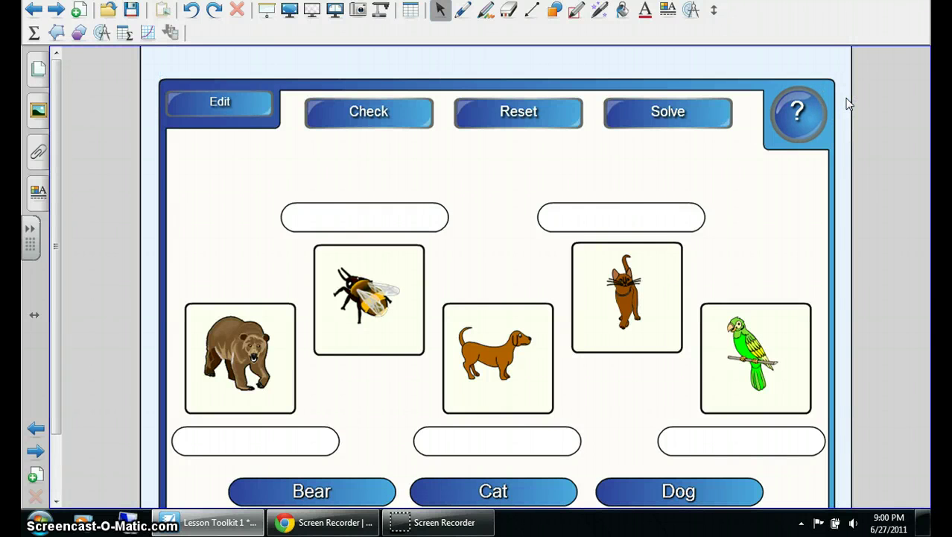
scroll(846, 104, "down", 2)
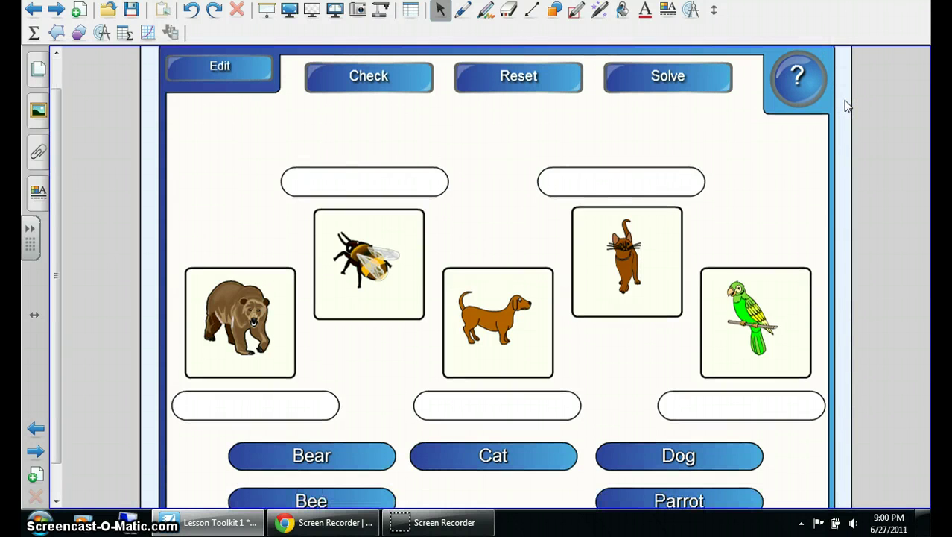
Browse the Gallery's Activities and Examples folders, then hide the Gallery to show the full page.
left_click(41, 115)
left_click_drag(246, 152, 212, 95)
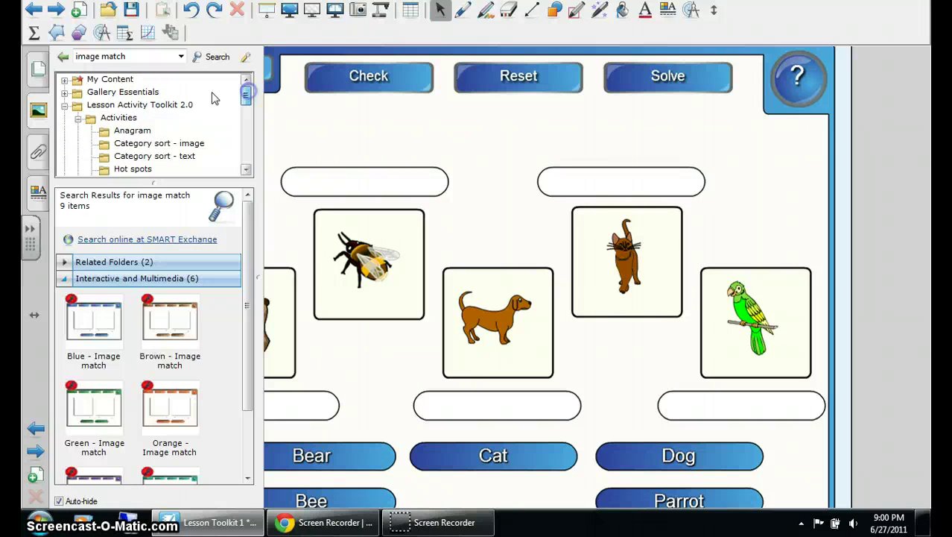
left_click(87, 127)
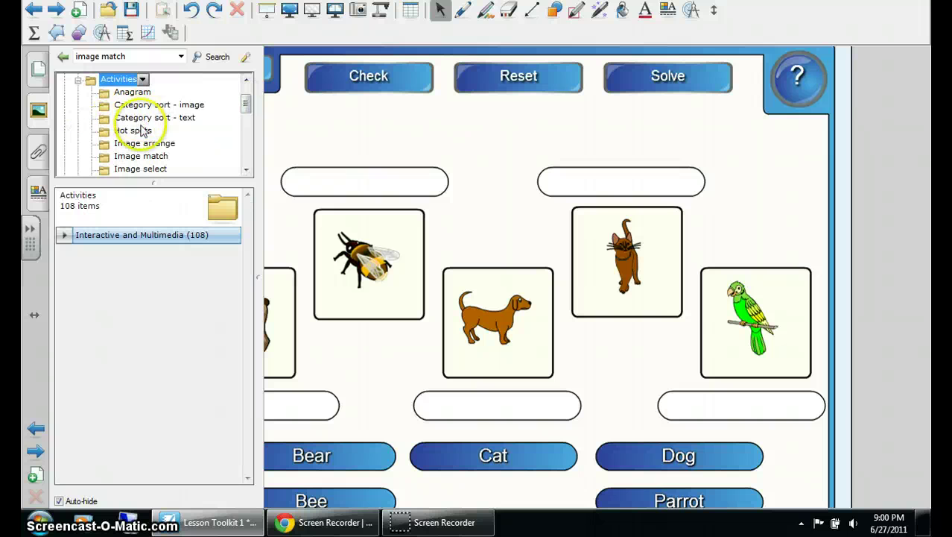
left_click(78, 80)
left_click_drag(242, 109, 243, 104)
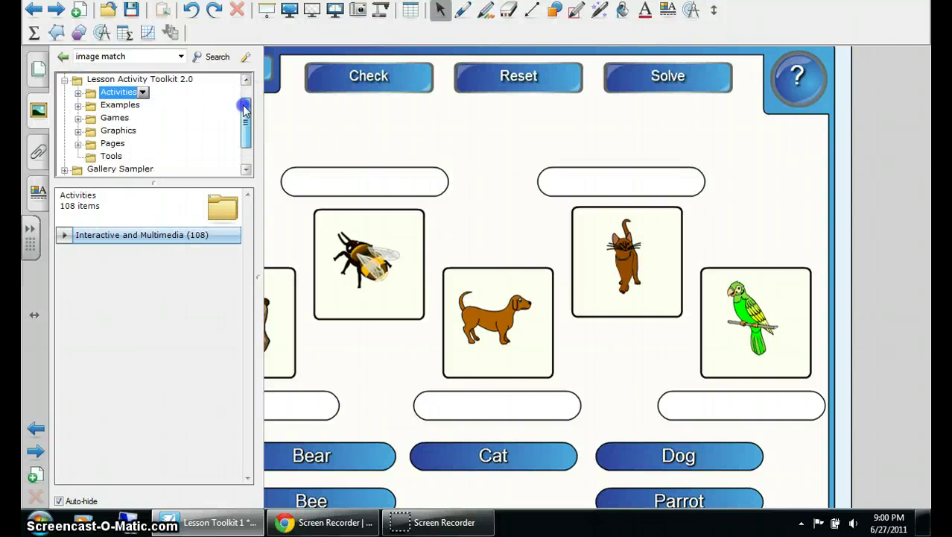
left_click(115, 106)
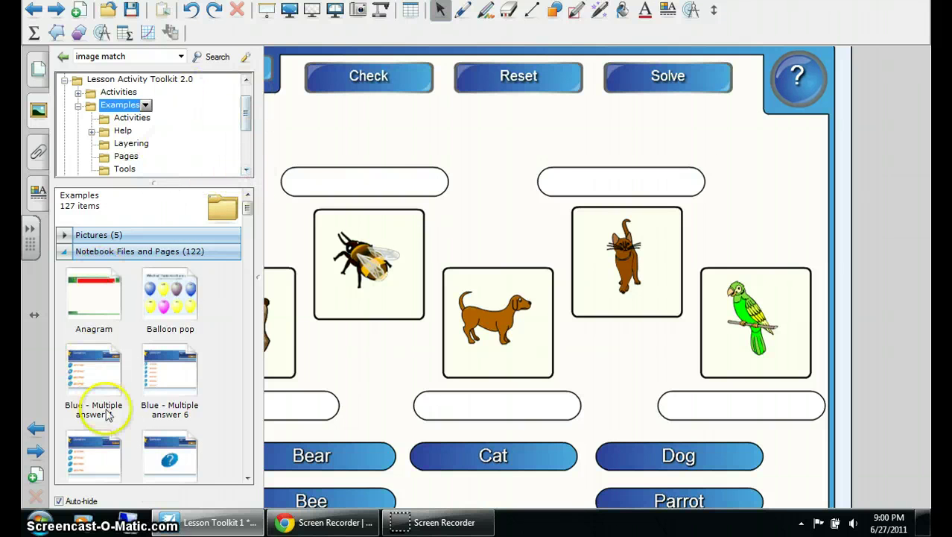
left_click(451, 144)
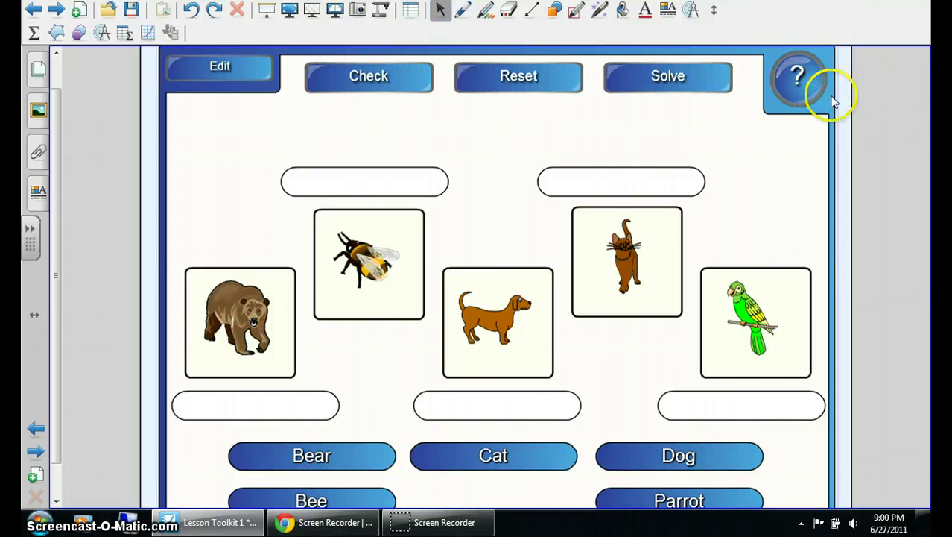
Drag the Cat, Dog, Parrot and Bee name labels into boxes beside the animal pictures.
scroll(833, 93, "down", 1)
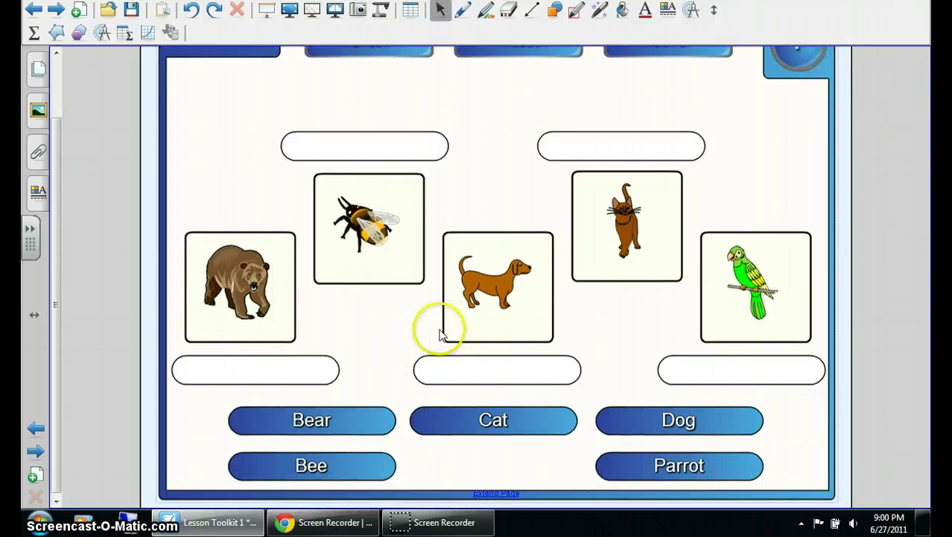
left_click_drag(340, 419, 272, 372)
left_click_drag(488, 422, 620, 154)
left_click_drag(659, 422, 733, 373)
left_click_drag(693, 481, 513, 370)
left_click(317, 477)
left_click_drag(319, 477, 370, 153)
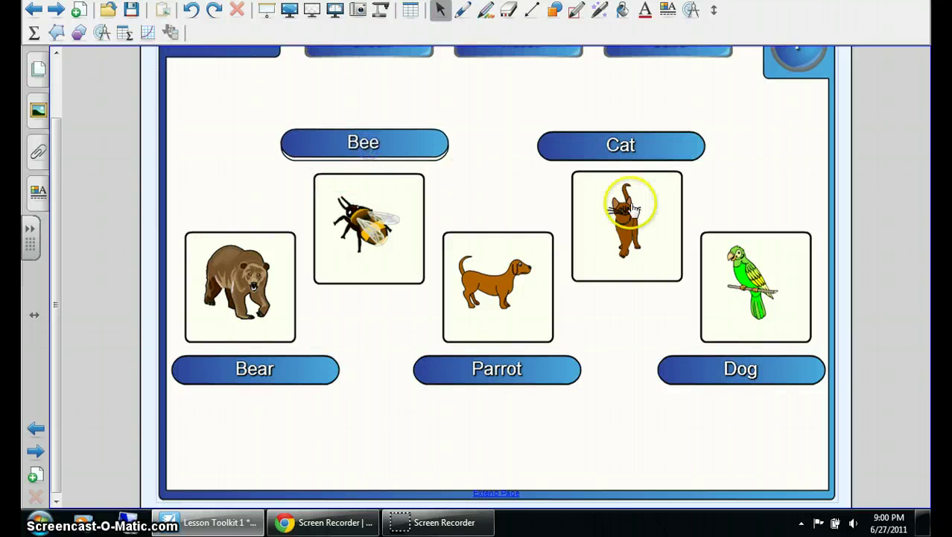
Check the placed labels, reset the activity, then reveal the solution.
scroll(823, 228, "up", 1)
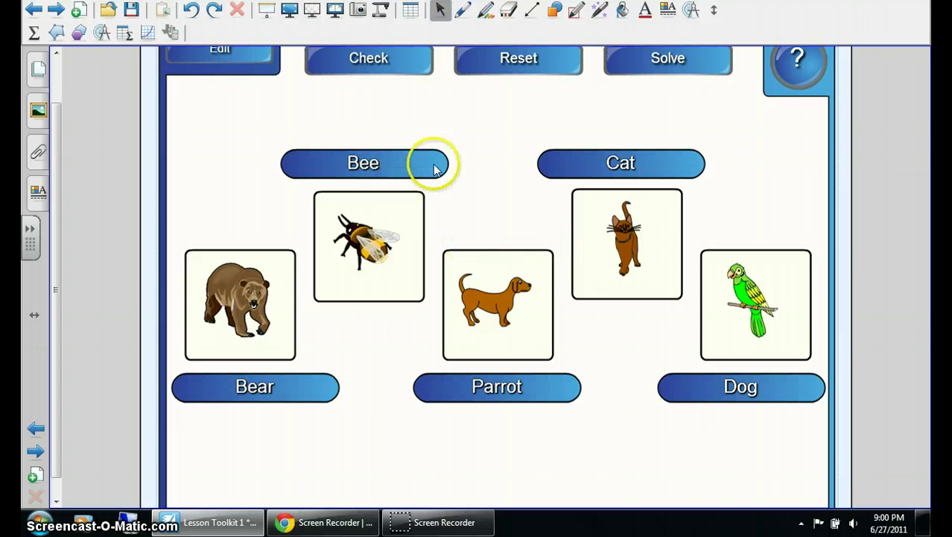
left_click(846, 177)
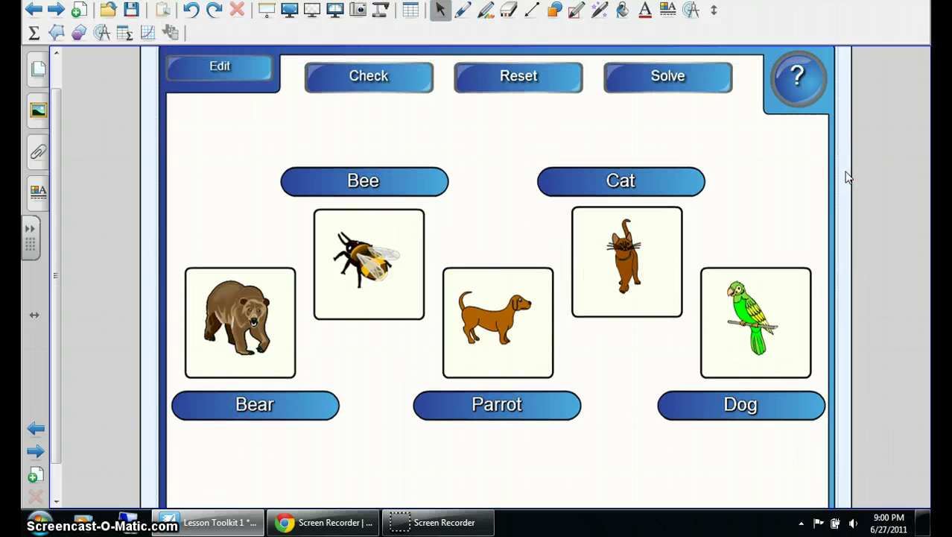
left_click_drag(803, 153, 366, 82)
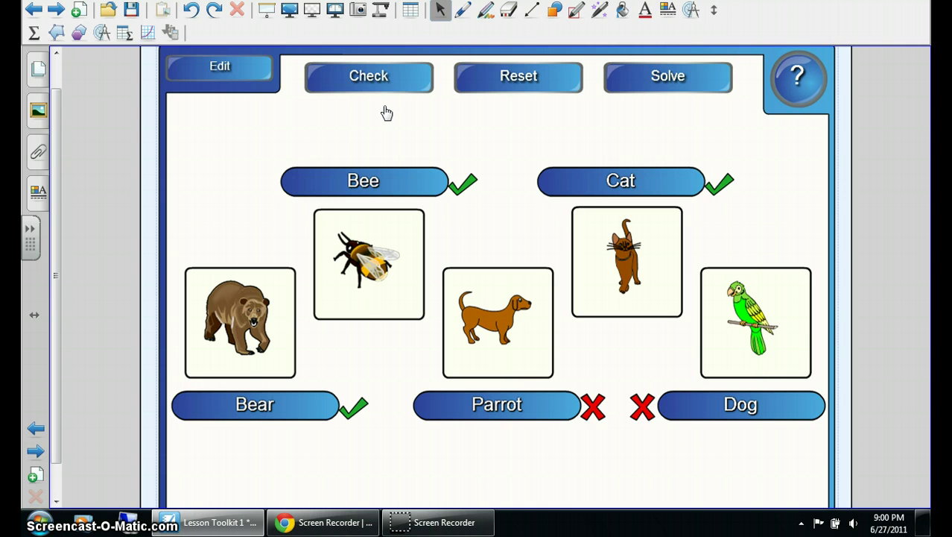
left_click_drag(387, 112, 630, 112)
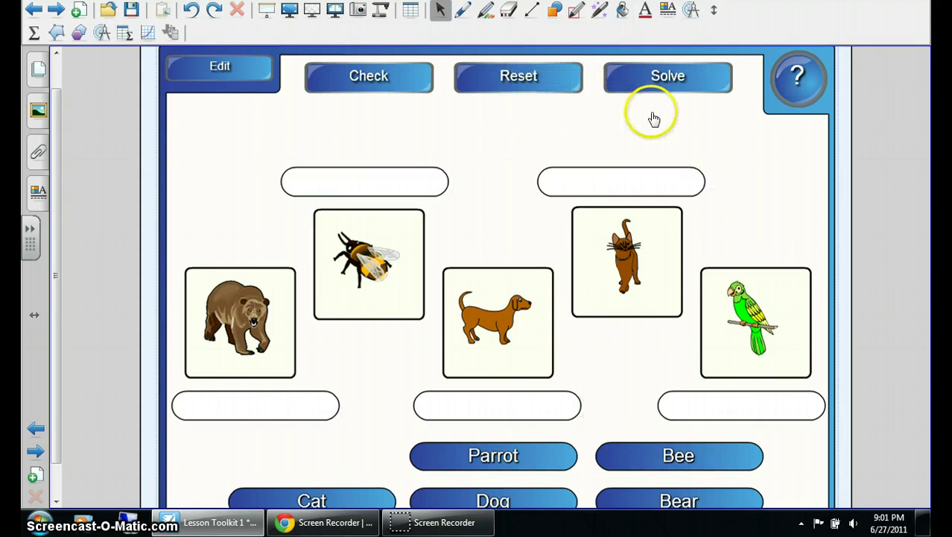
left_click(683, 81)
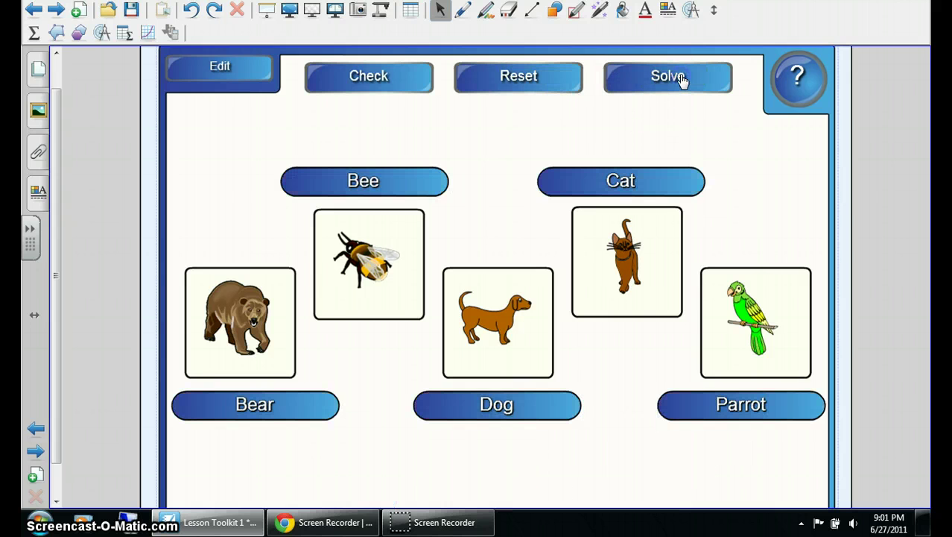
left_click(220, 69)
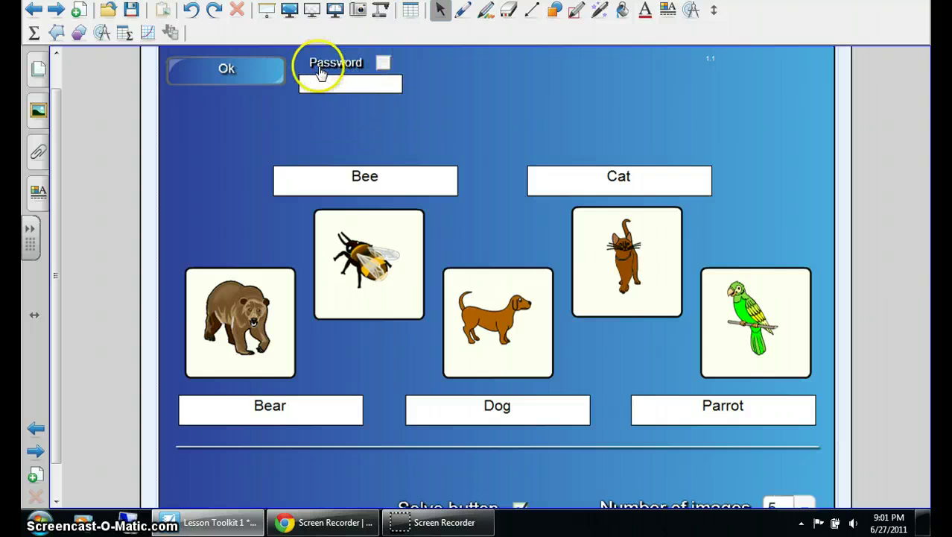
scroll(544, 176, "down", 1)
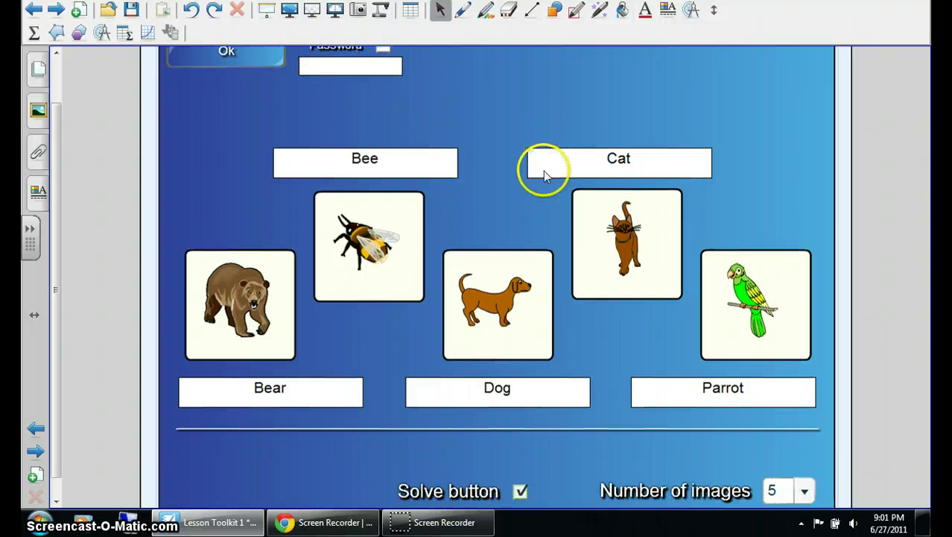
scroll(544, 176, "down", 1)
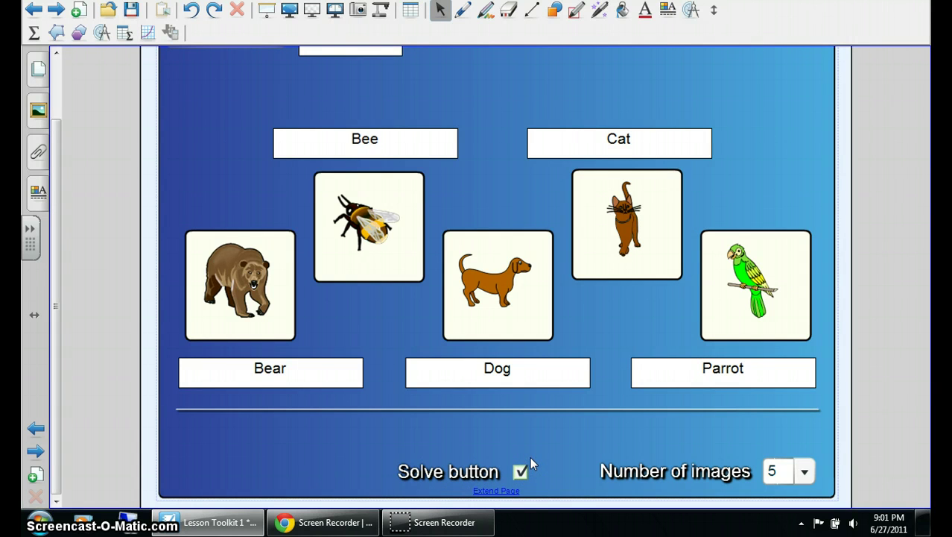
left_click(804, 472)
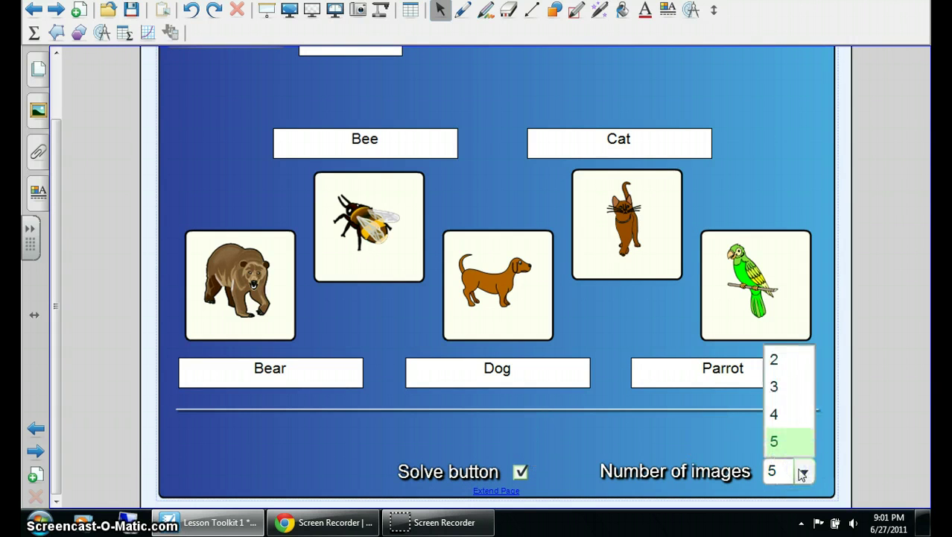
left_click(795, 447)
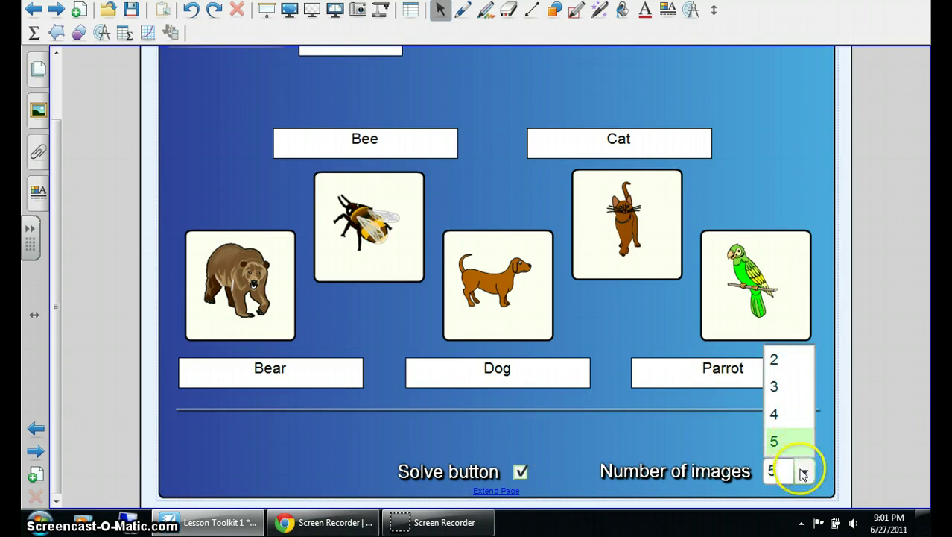
left_click(802, 472)
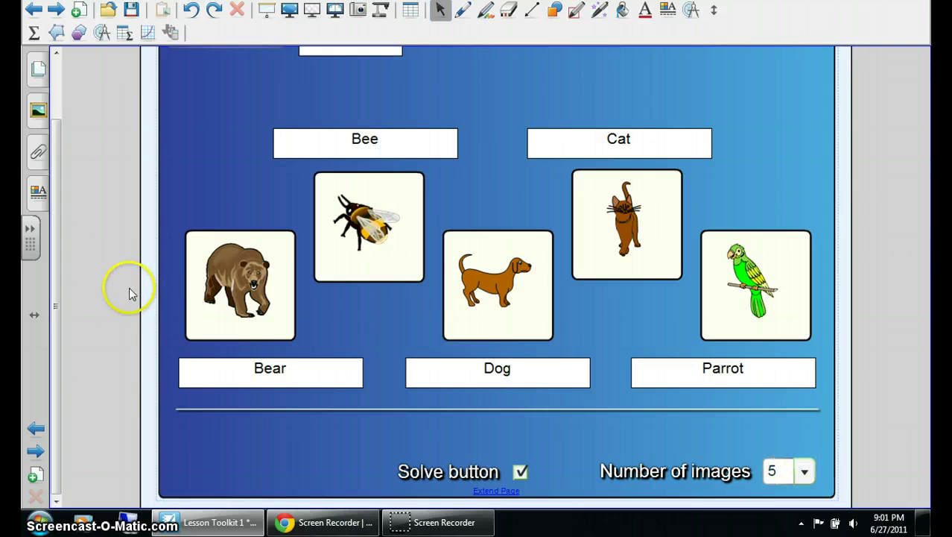
left_click(239, 216)
left_click(239, 282)
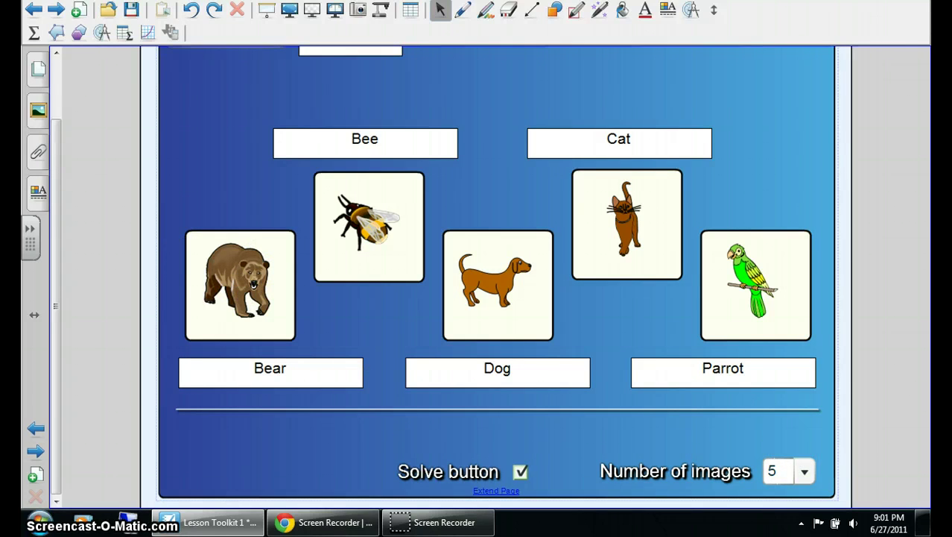
scroll(396, 443, "up", 1)
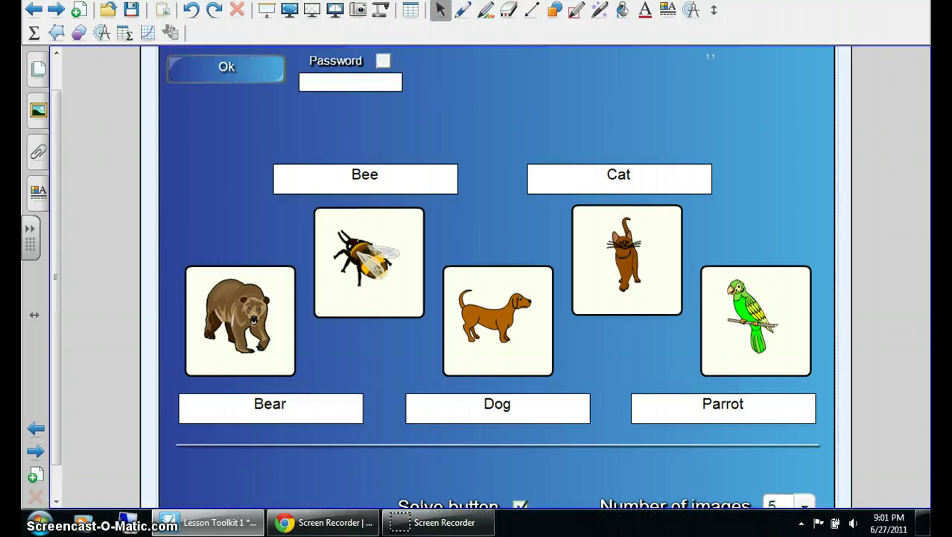
Go to page 8, Image Match Template, and switch its activity into edit mode.
left_click(38, 68)
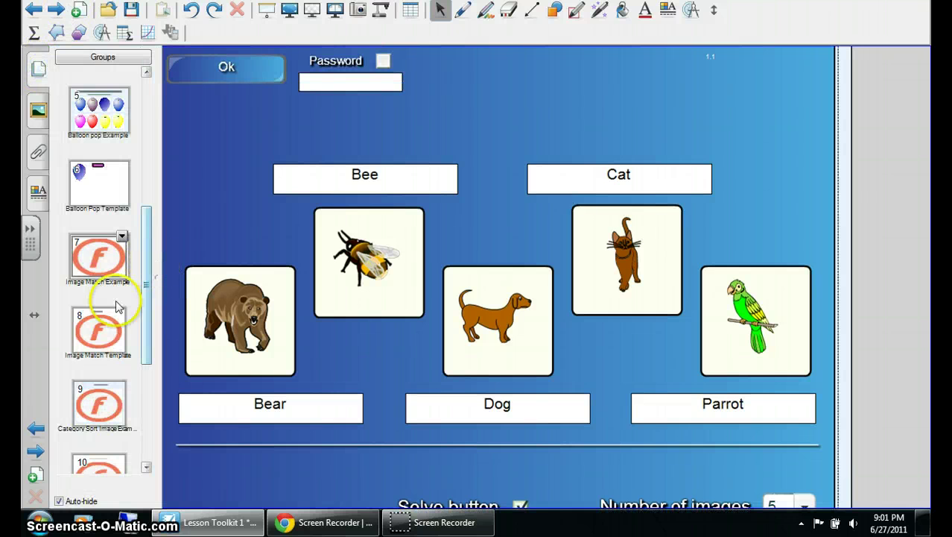
left_click(106, 331)
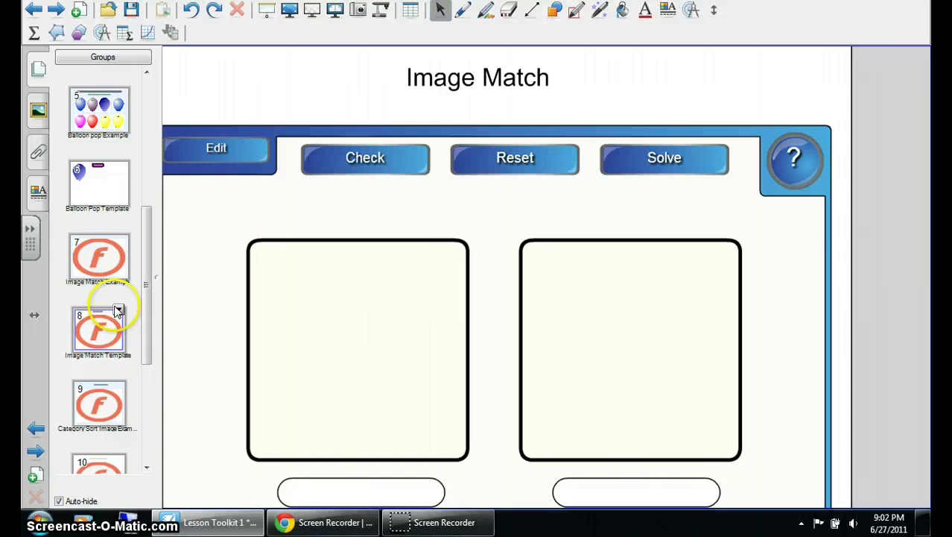
left_click(217, 151)
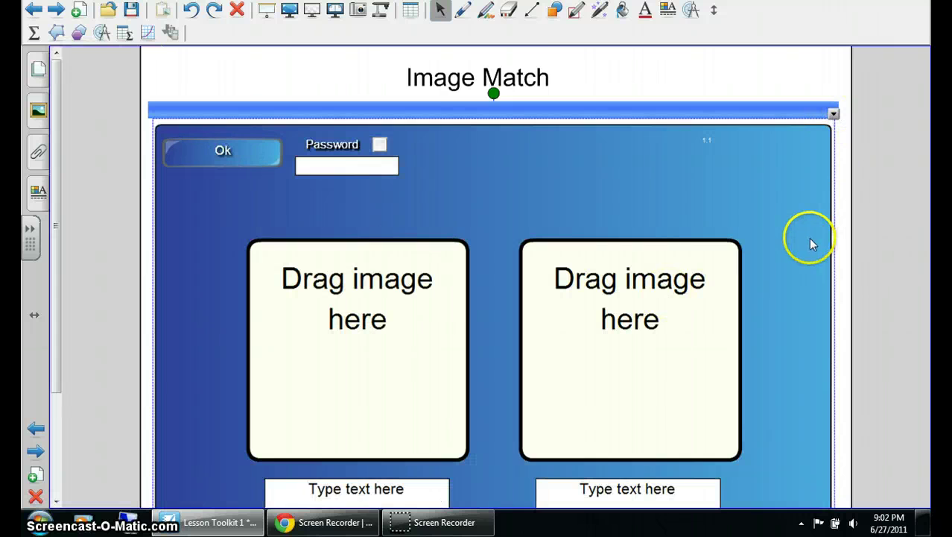
scroll(816, 236, "down", 2)
scroll(815, 233, "down", 3)
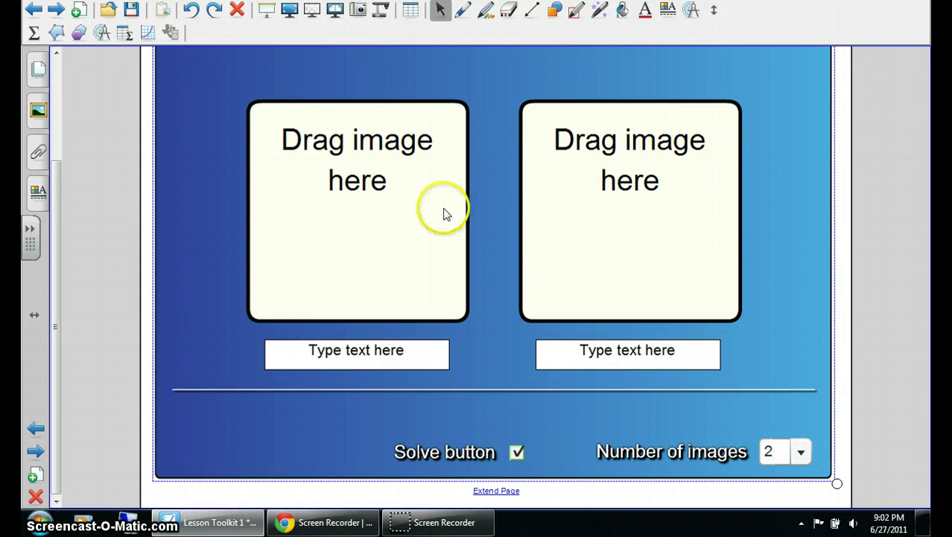
Search the Gallery for 'pizza' and show the matching pictures.
left_click(36, 111)
left_click(74, 112)
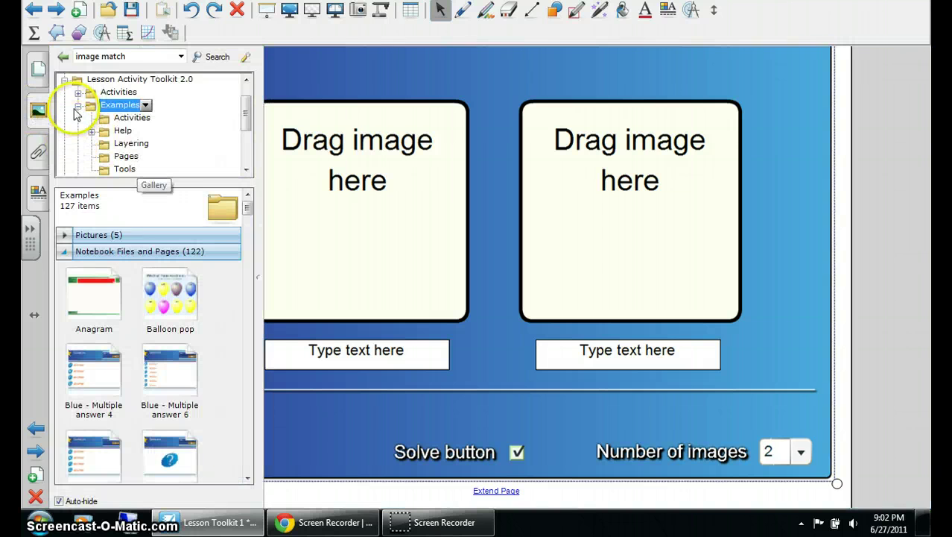
left_click(77, 107)
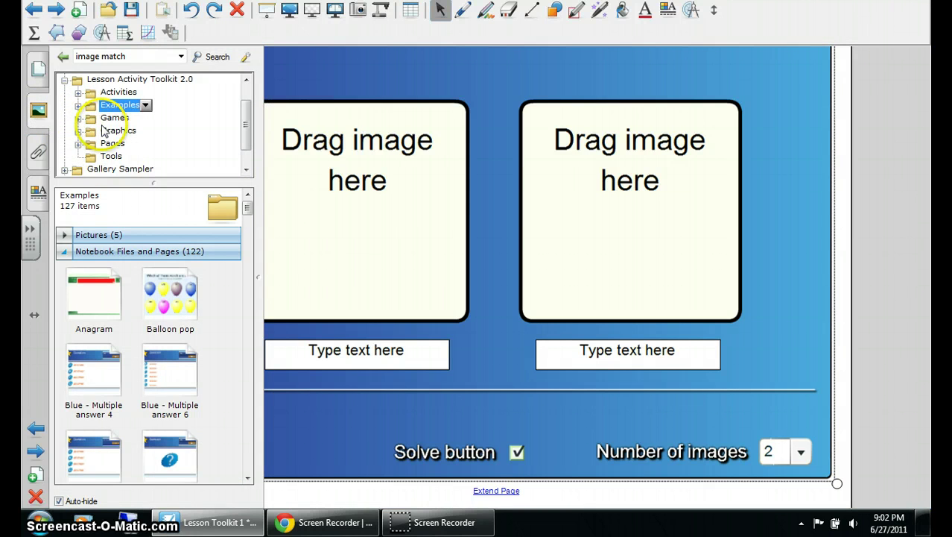
left_click(126, 57)
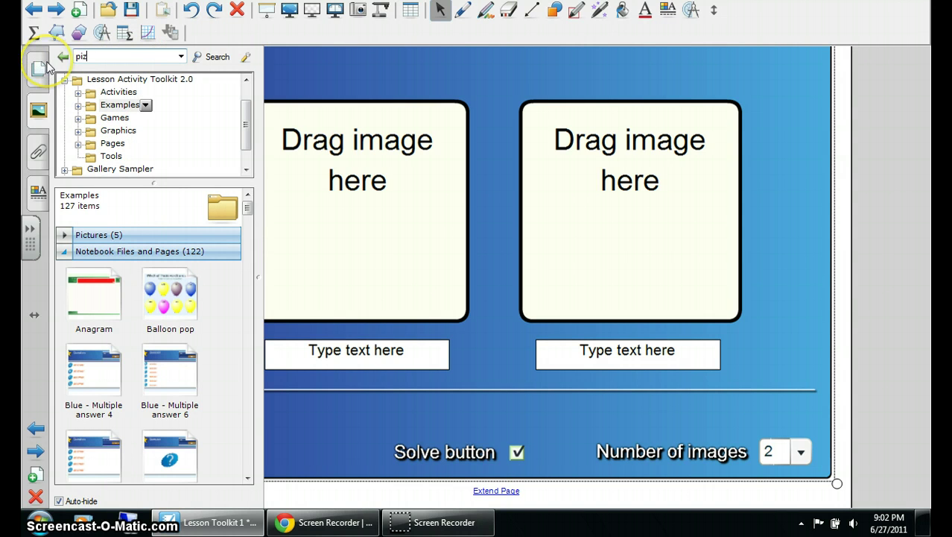
type("pizza")
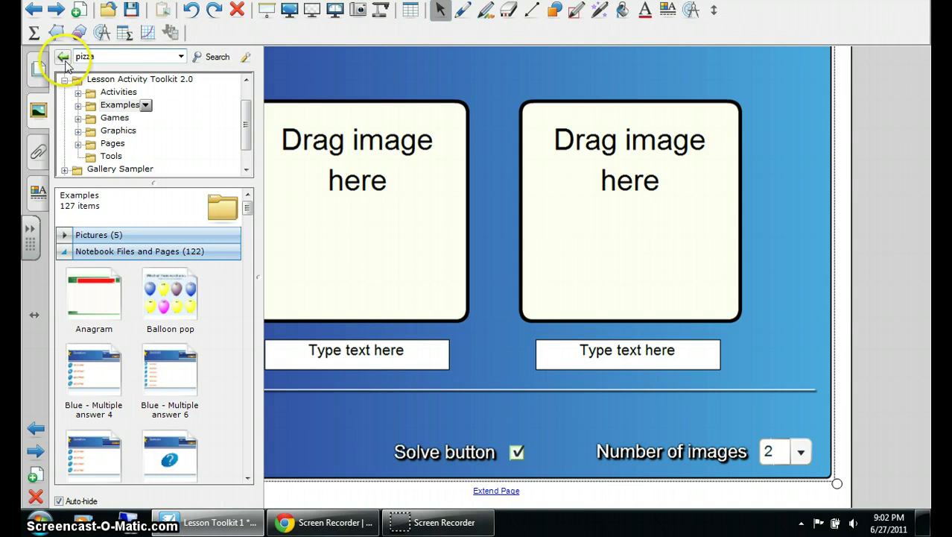
left_click(215, 57)
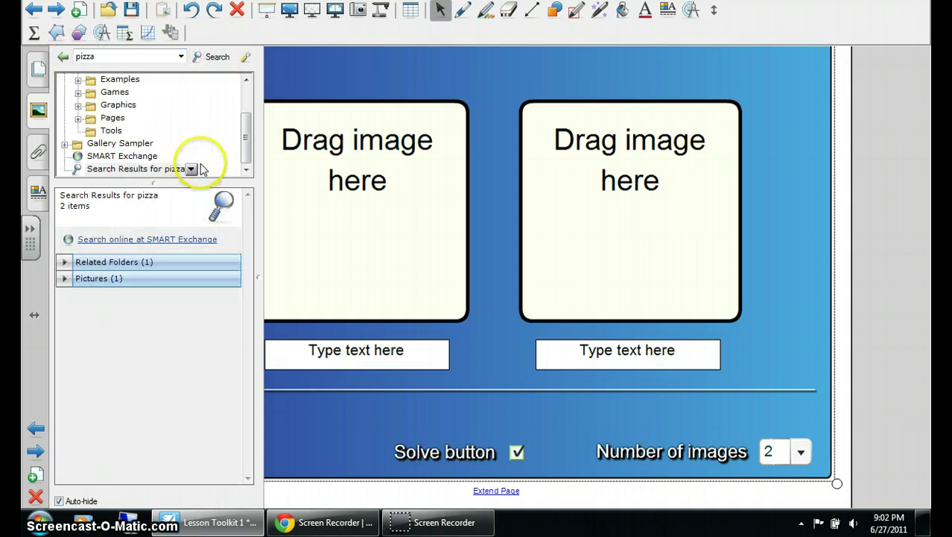
left_click(71, 281)
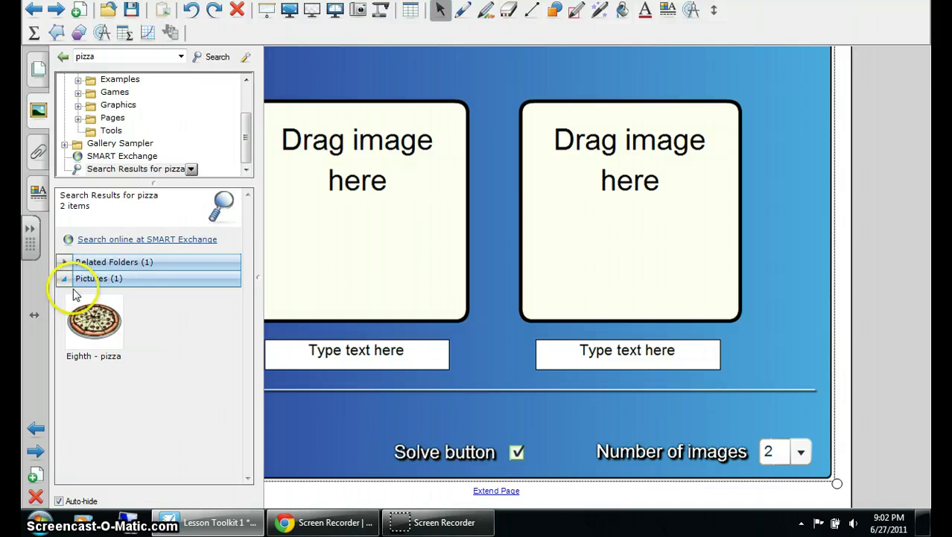
Place the Eighth - pizza picture in the left image box and label it 'pizza'.
left_click(97, 328)
left_click_drag(194, 296, 365, 192)
left_click(388, 326)
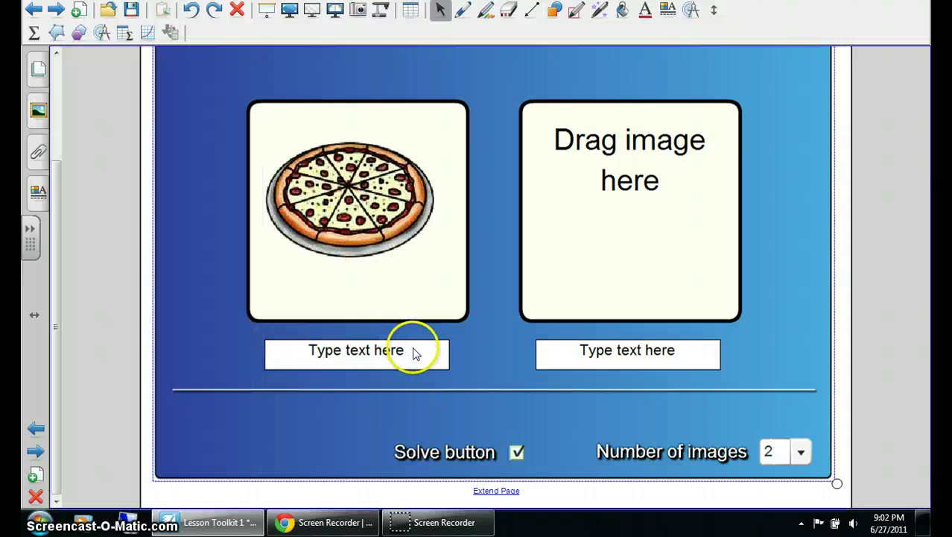
left_click(416, 350)
type("pizz")
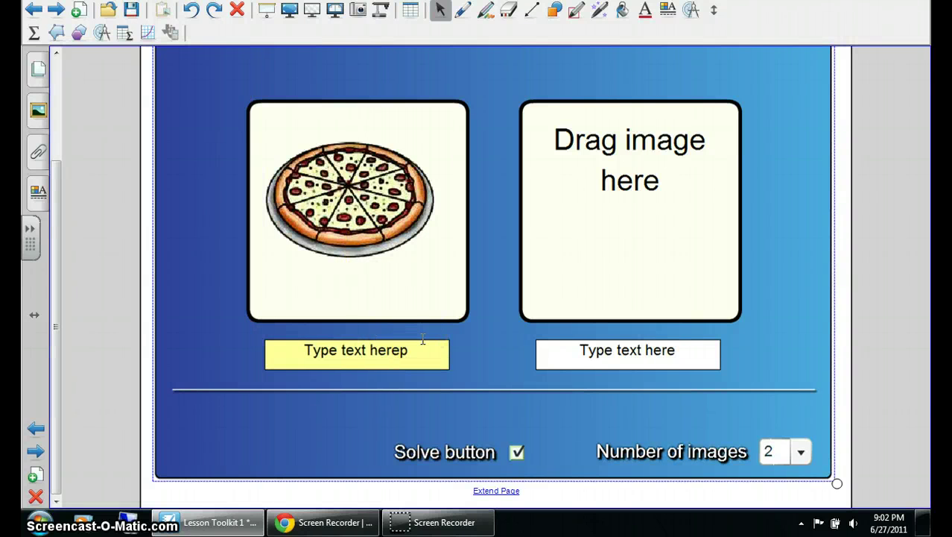
key("BackSpace")
key("BackSpace")
key("BackSpace")
key("BackSpace")
key("BackSpace")
key("BackSpace")
key("BackSpace")
key("BackSpace")
key("BackSpace")
key("BackSpace")
key("BackSpace")
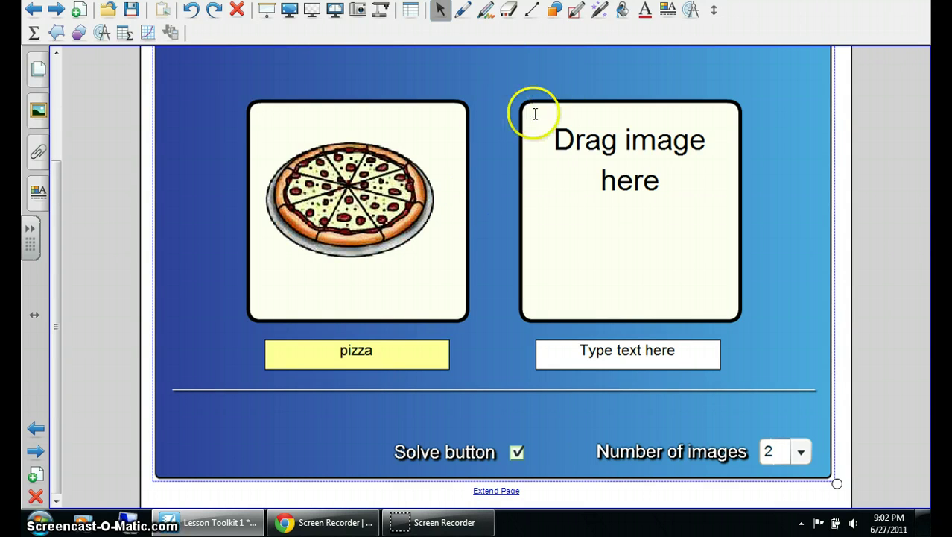
Leave edit mode, drag the pizza label under the pizza picture, and check the answer.
scroll(535, 119, "up", 1)
scroll(534, 118, "up", 3)
scroll(536, 107, "up", 1)
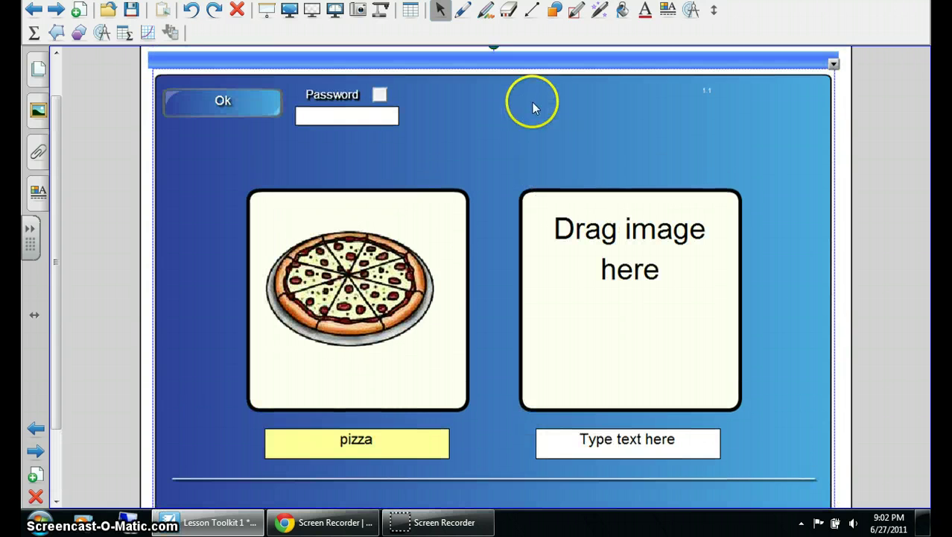
left_click(216, 101)
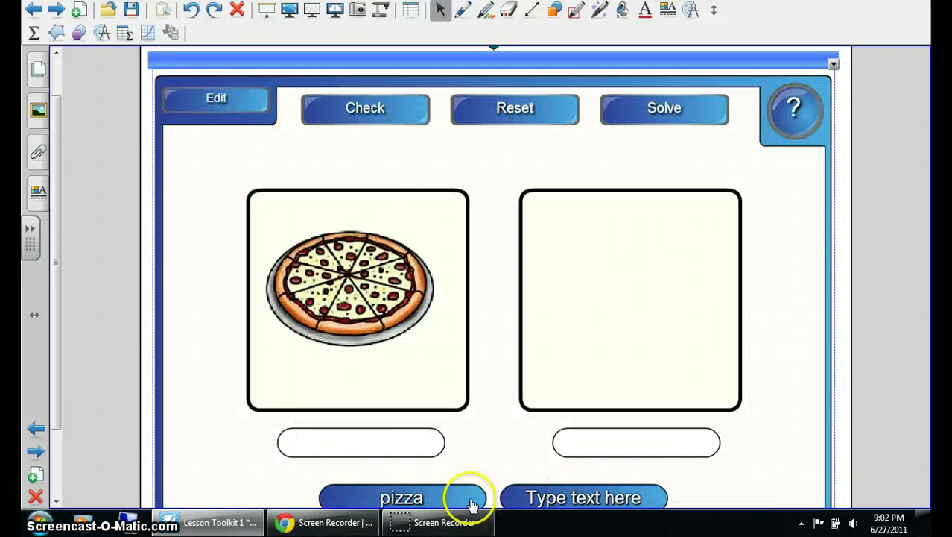
left_click_drag(393, 492, 369, 442)
left_click(370, 120)
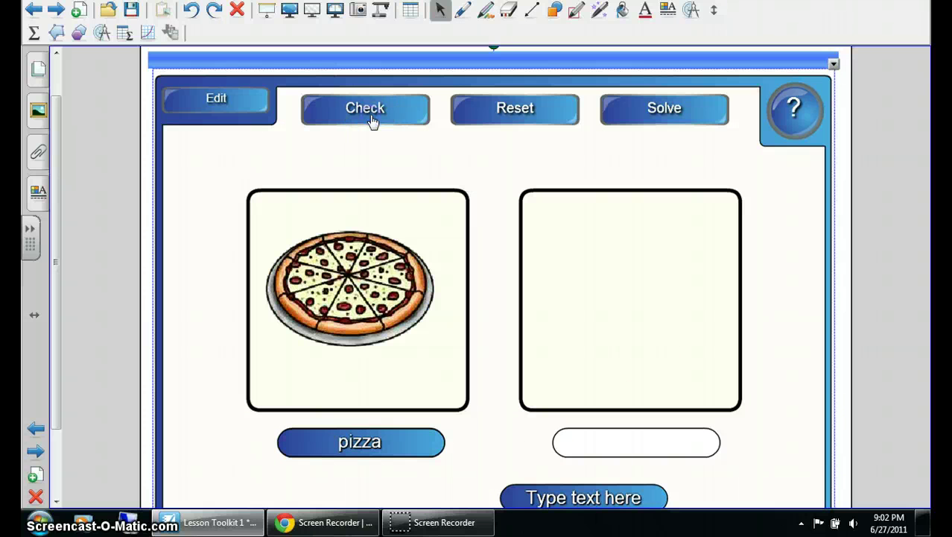